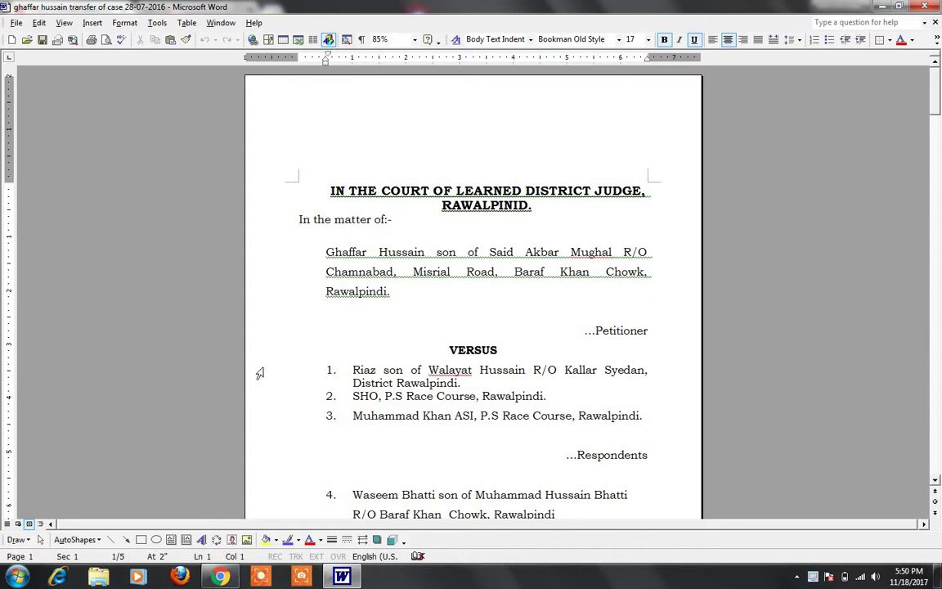
# - Undo an accidental edit near VERSUS and place the cursor above the Petitioner line
pyautogui.scroll(-3, 357, 339)
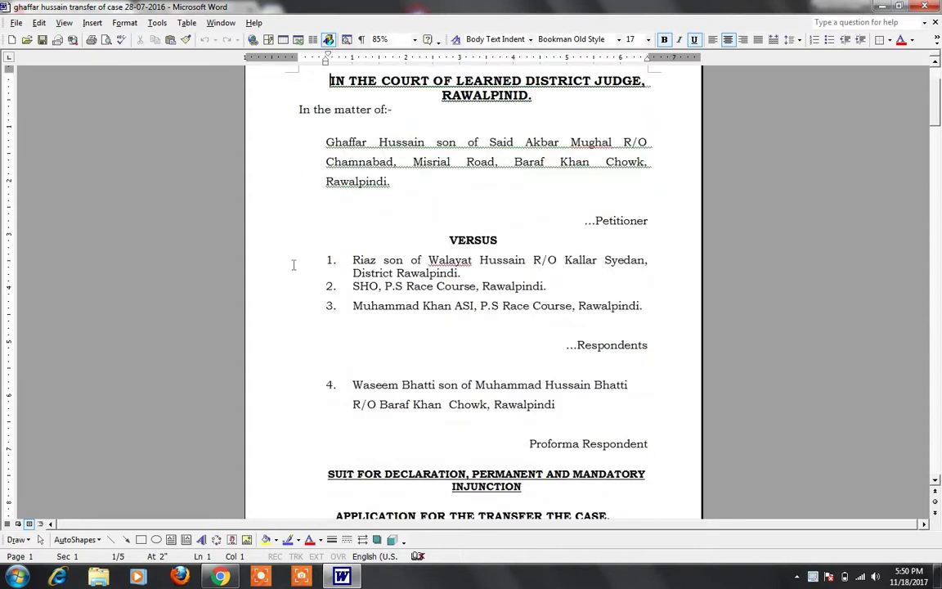
pyautogui.click(262, 260)
pyautogui.press('Right')
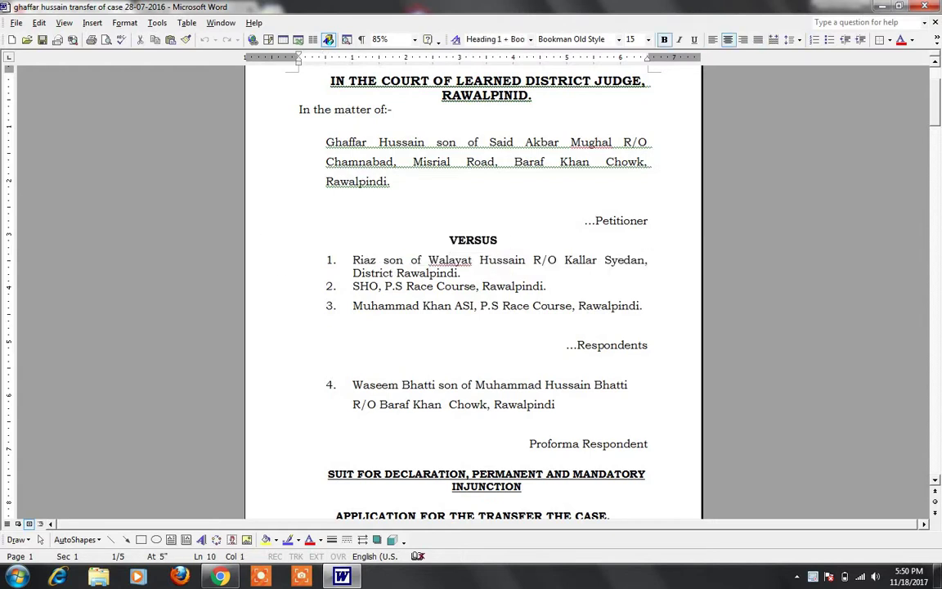
pyautogui.write('dafi')
pyautogui.hotkey('ctrl', 'z')
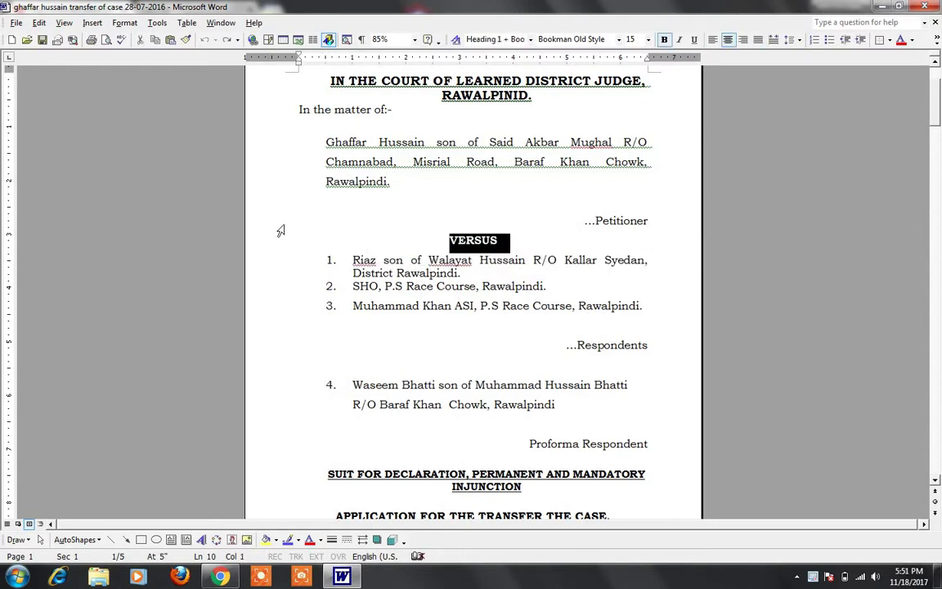
pyautogui.click(323, 204)
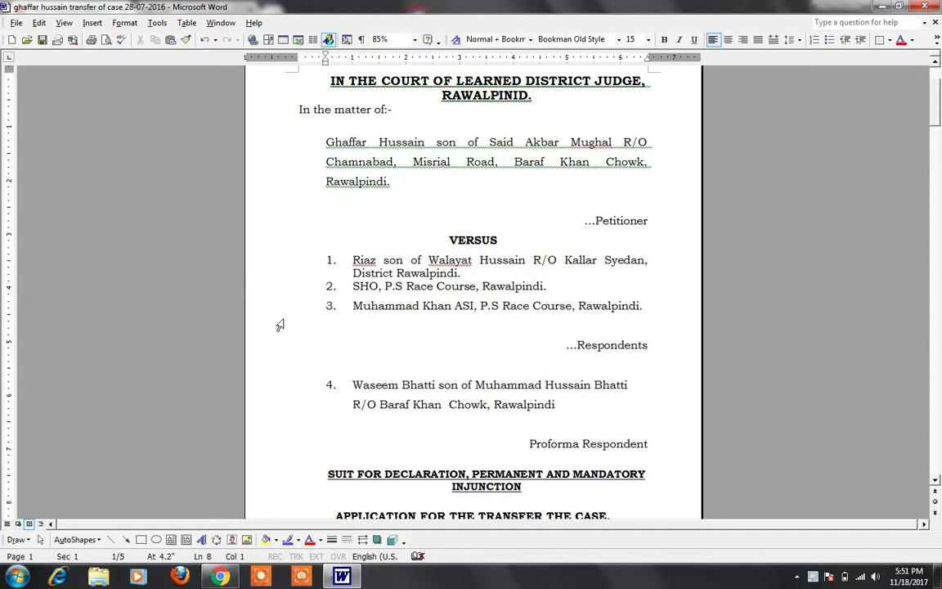
pyautogui.scroll(2, 417, 247)
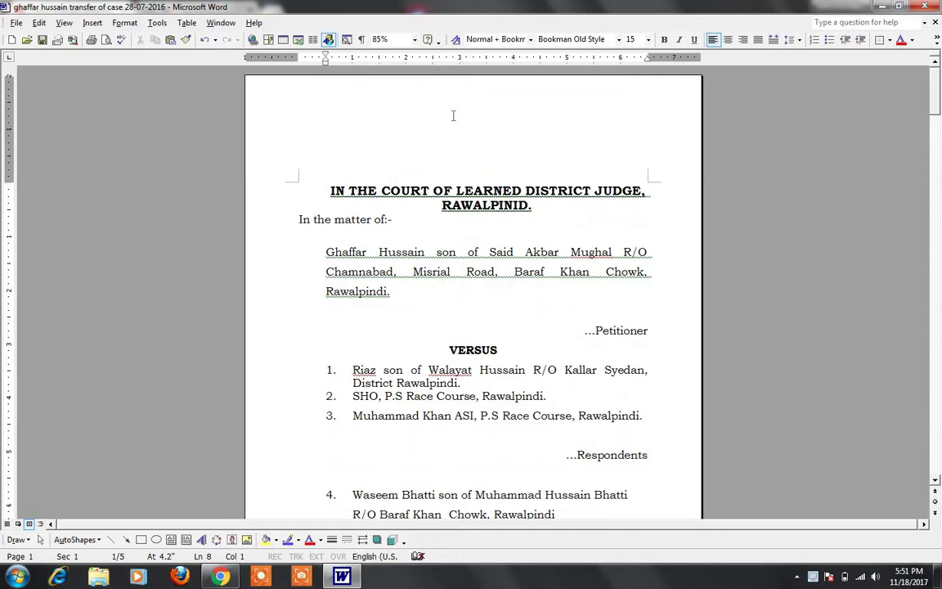
pyautogui.scroll(-4, 457, 419)
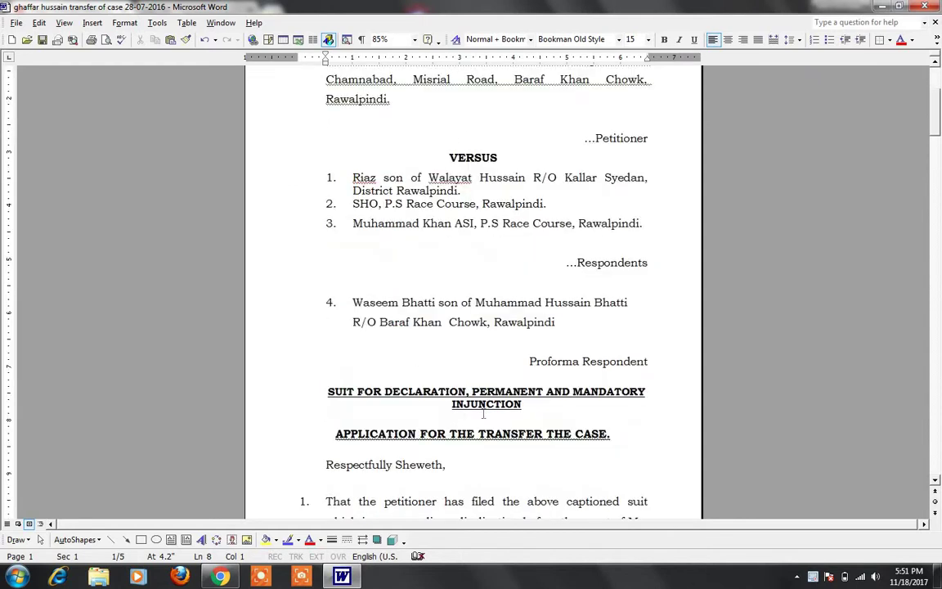
pyautogui.scroll(2, 314, 351)
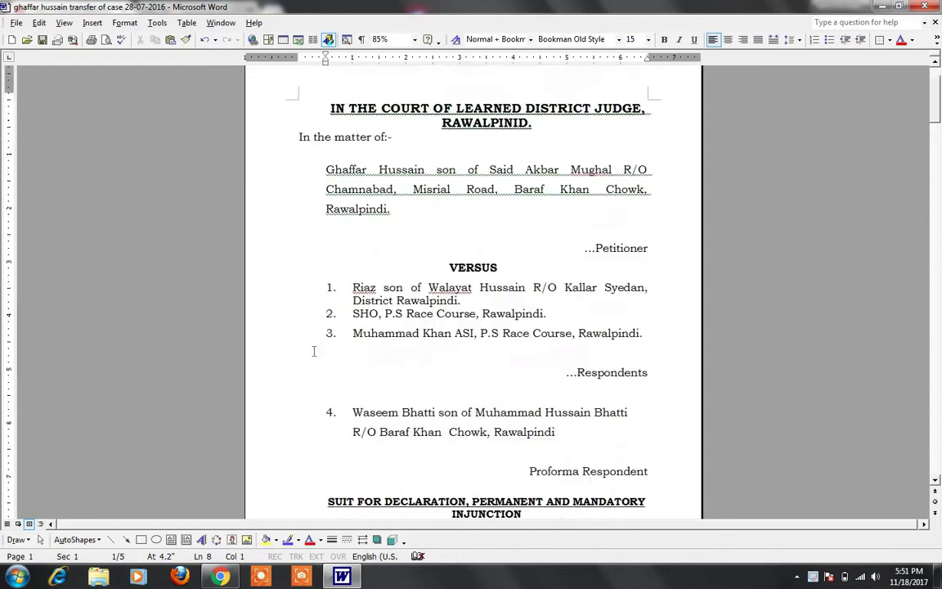
pyautogui.scroll(3, 371, 199)
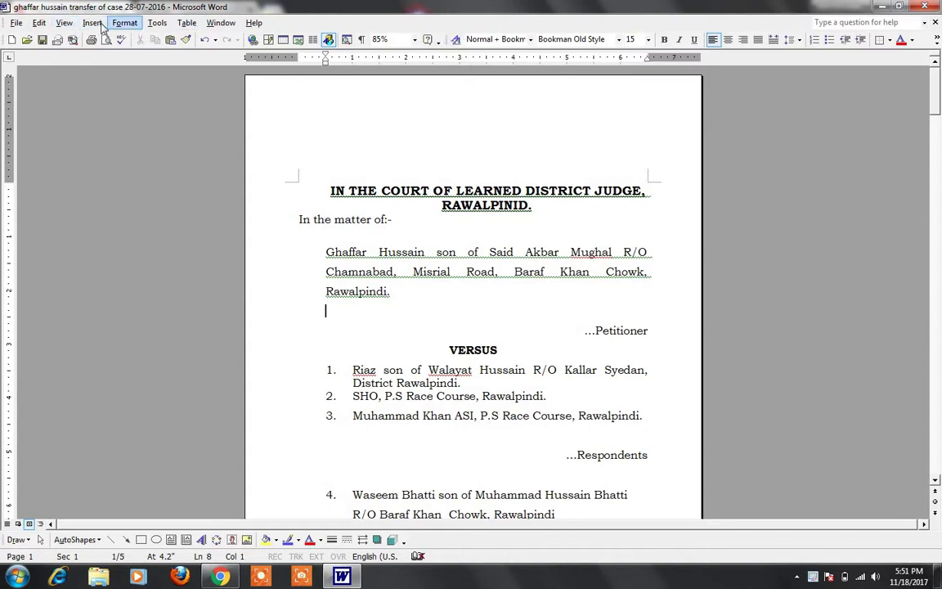
# - Draw a small horizontal text box inside the drawing canvas below the petitioner's address
pyautogui.click(100, 27)
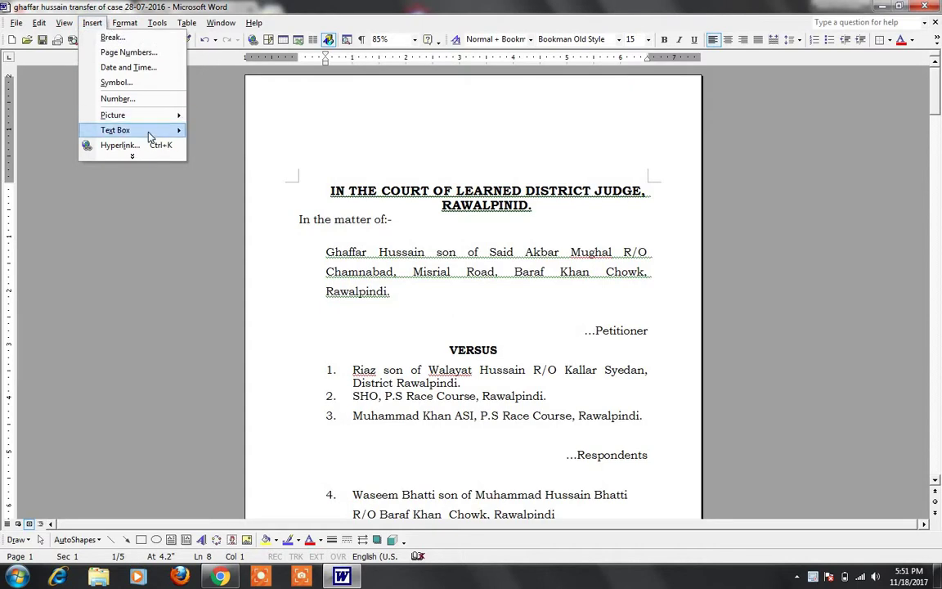
pyautogui.moveTo(150, 136)
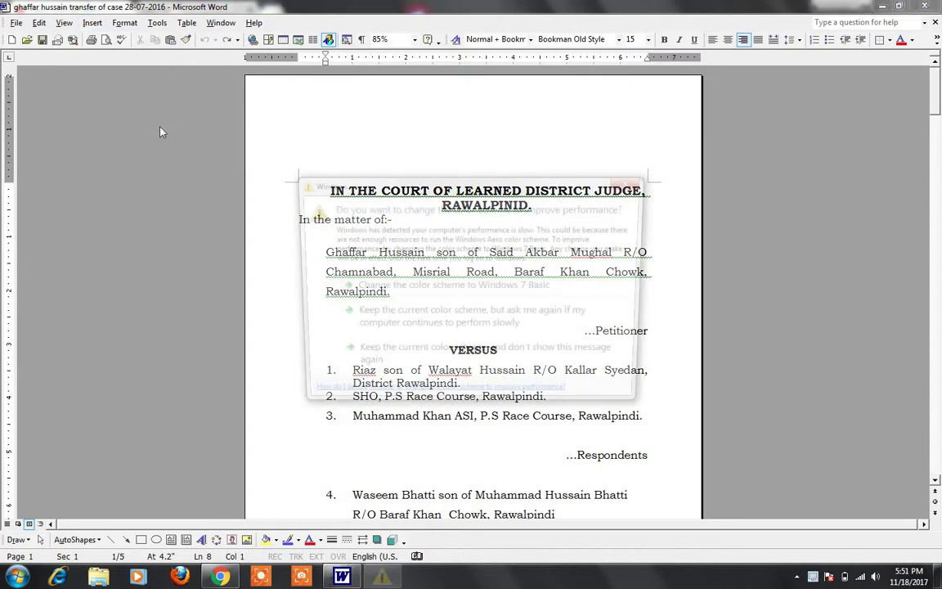
pyautogui.click(633, 181)
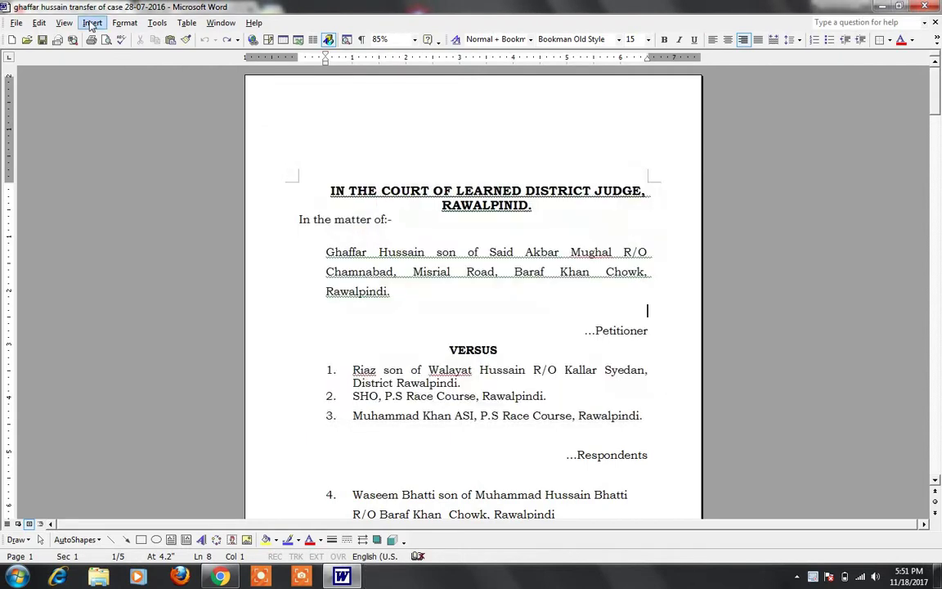
pyautogui.click(91, 22)
pyautogui.moveTo(119, 116)
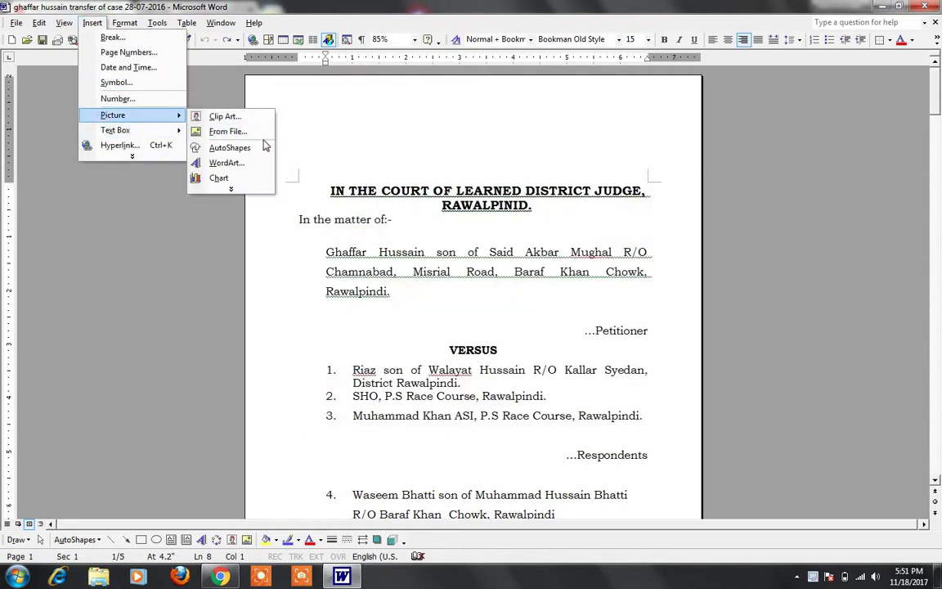
pyautogui.click(223, 130)
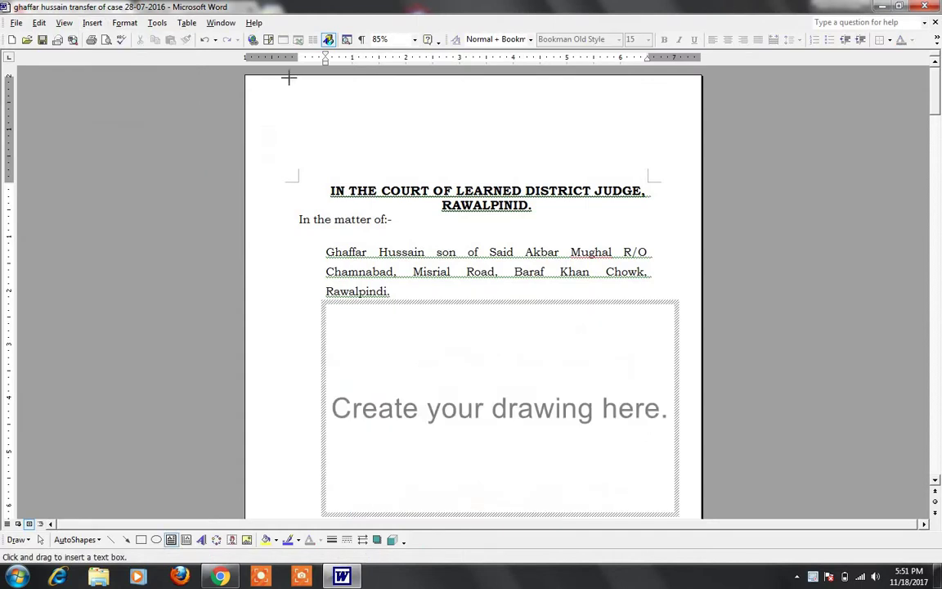
pyautogui.moveTo(498, 427); pyautogui.dragTo(557, 489)
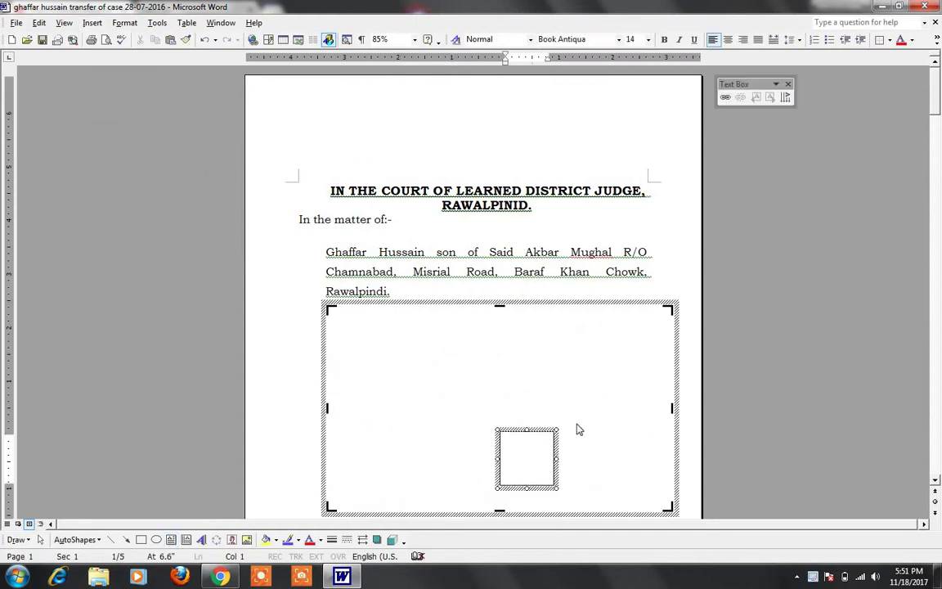
pyautogui.click(490, 423)
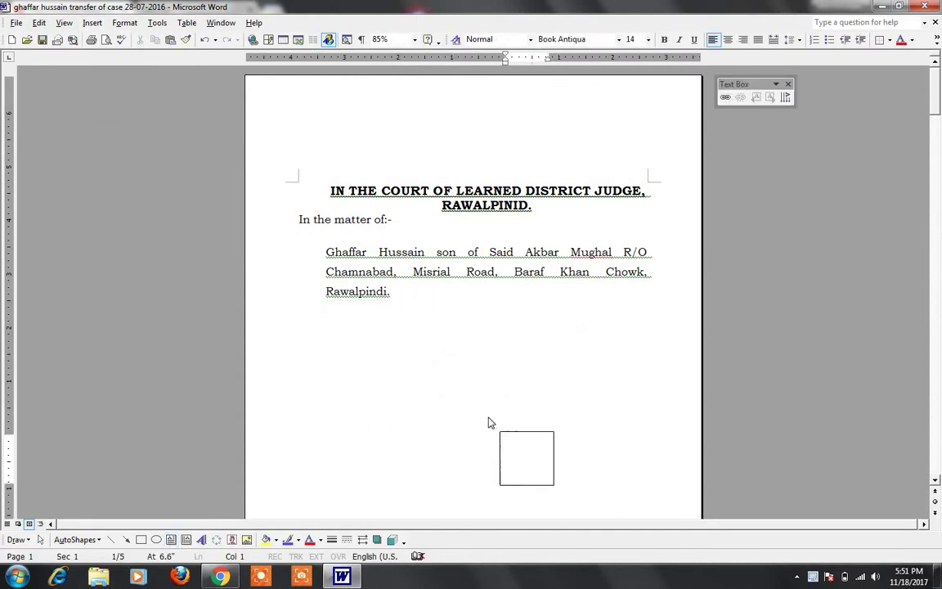
# - Type 'Note:' with 'Another case is pending' on the next line inside the box
pyautogui.click(508, 451)
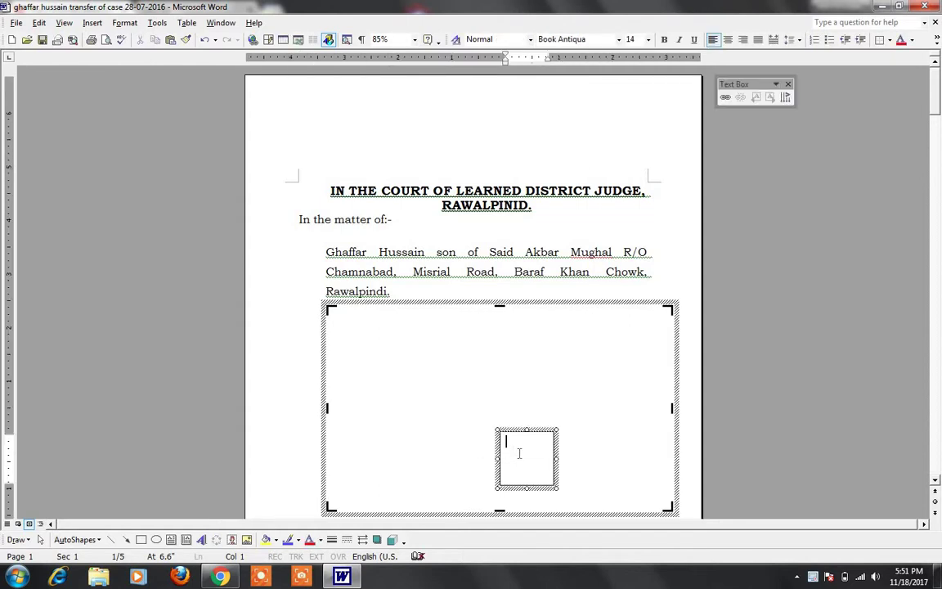
pyautogui.write('no')
pyautogui.write('te:')
pyautogui.press('Return')
pyautogui.press('BackSpace')
pyautogui.write('another')
pyautogui.press('BackSpace')
pyautogui.press('BackSpace')
pyautogui.press('BackSpace')
pyautogui.press('Return')
pyautogui.write('Ano')
pyautogui.write('ther case')
pyautogui.write(' is pending')
# - Move the note box up beside the petitioner's address, make it taller, and clear the empty canvas
pyautogui.moveTo(540, 429); pyautogui.dragTo(402, 268)
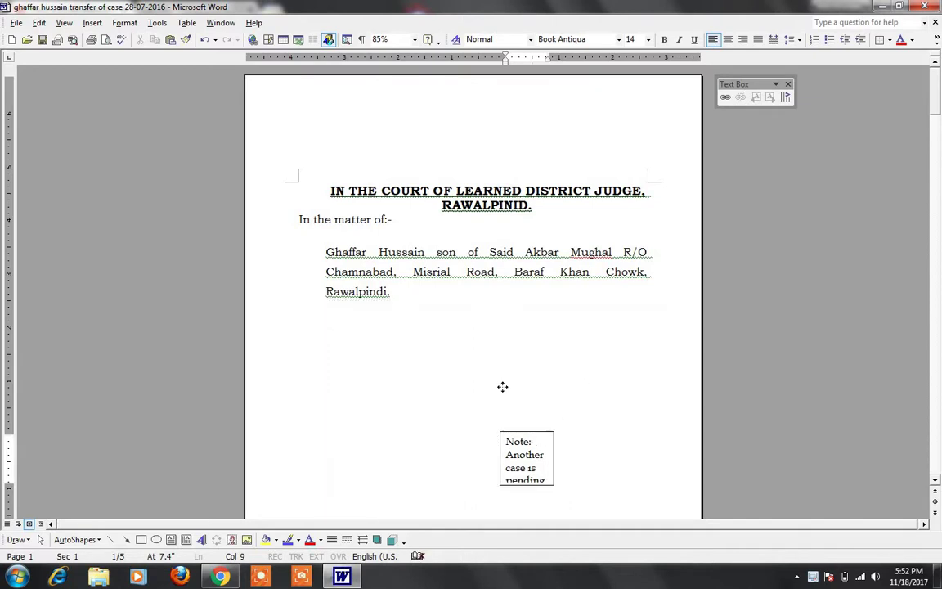
pyautogui.moveTo(380, 314); pyautogui.dragTo(377, 381)
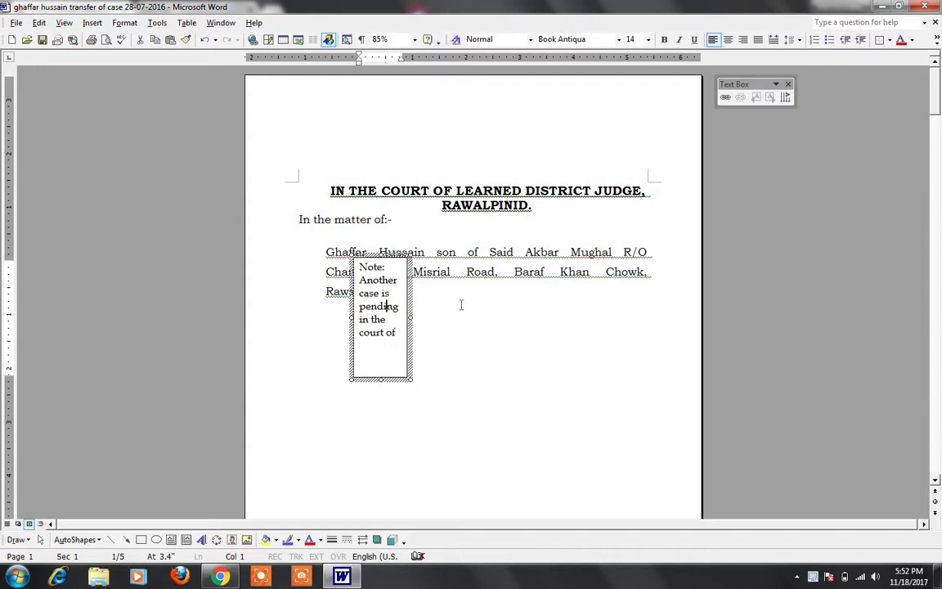
pyautogui.click(386, 306)
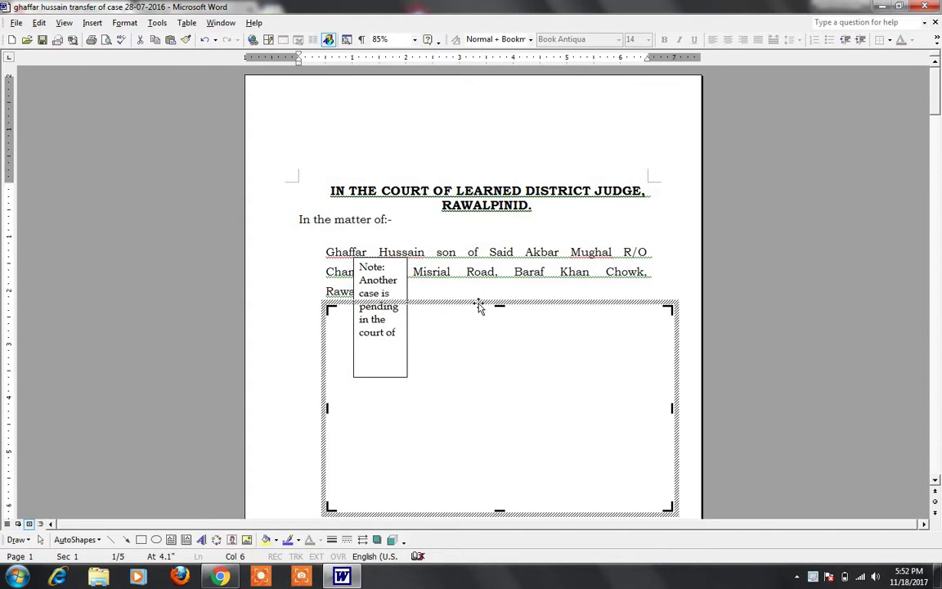
pyautogui.press('Escape')
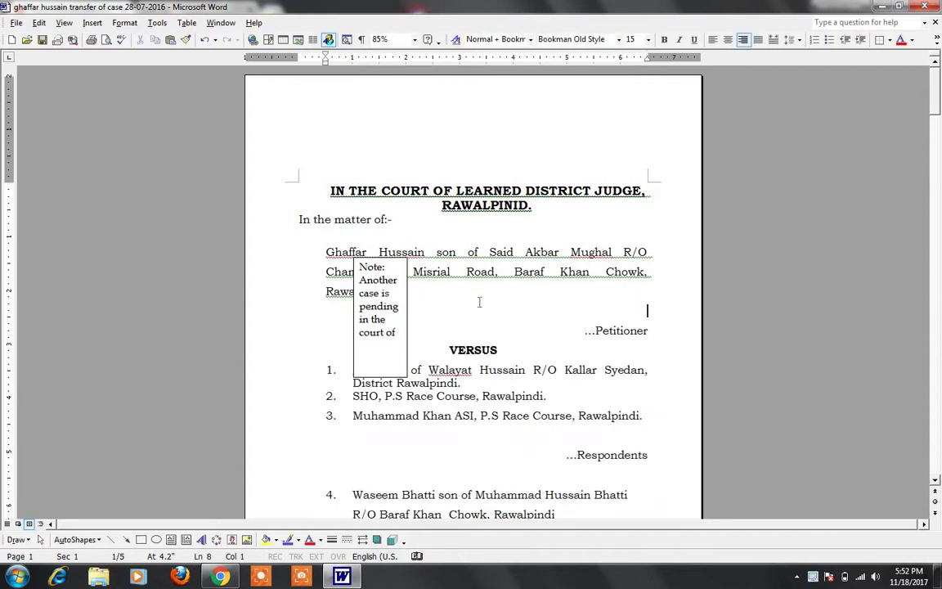
# - Reposition the note box into the left margin next to the petitioner paragraph
pyautogui.click(382, 303)
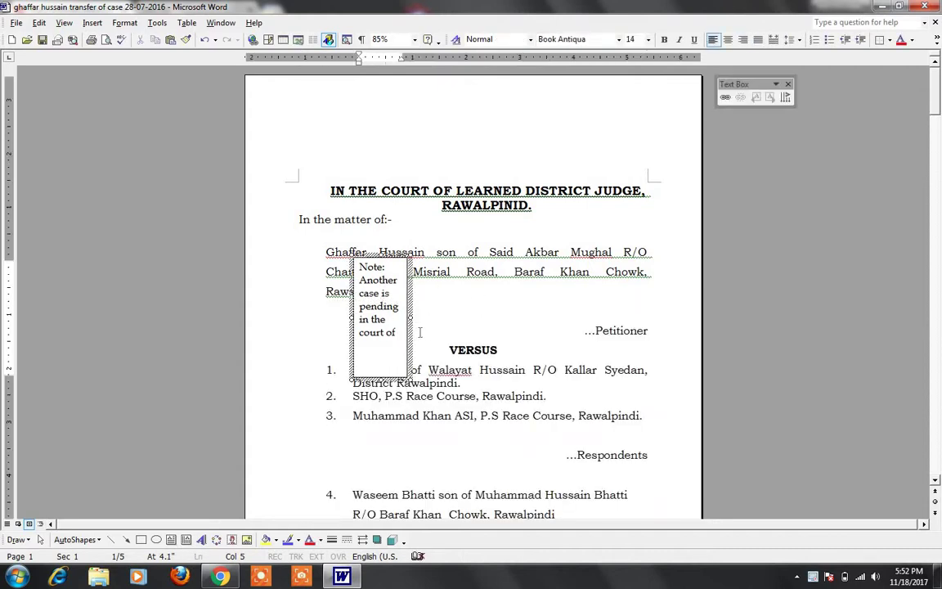
pyautogui.moveTo(383, 257); pyautogui.dragTo(295, 247)
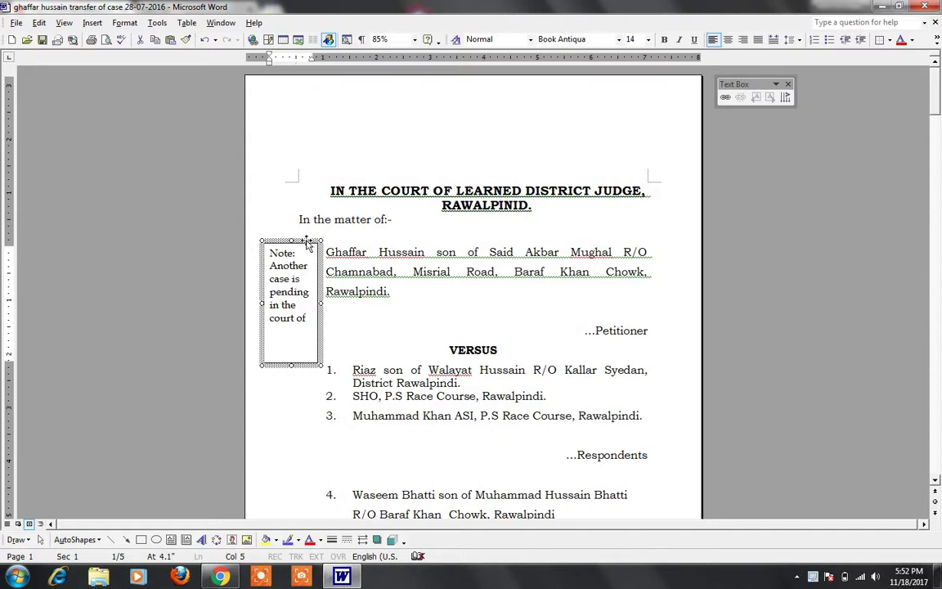
pyautogui.moveTo(455, 202); pyautogui.dragTo(461, 206)
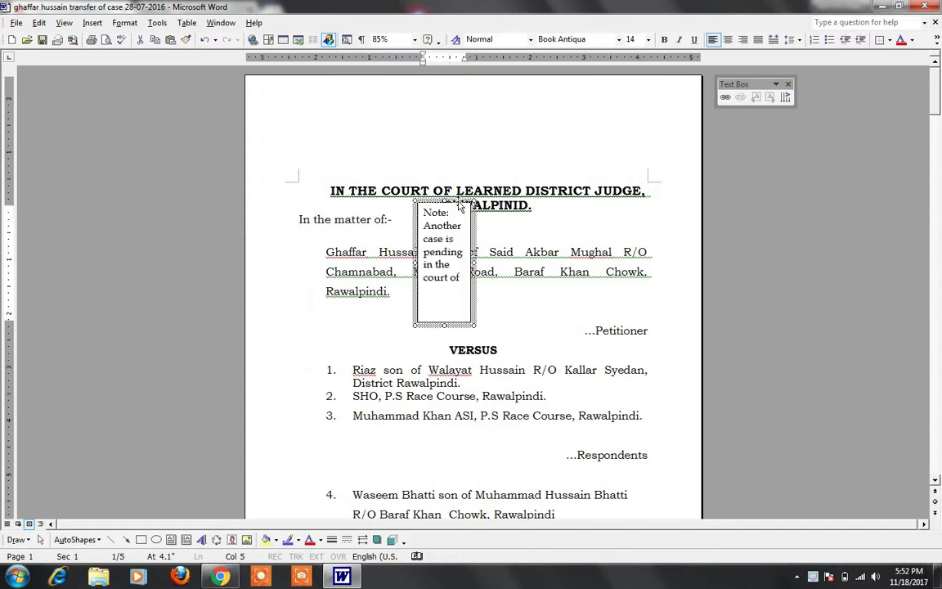
pyautogui.doubleClick(264, 206)
pyautogui.click(440, 212)
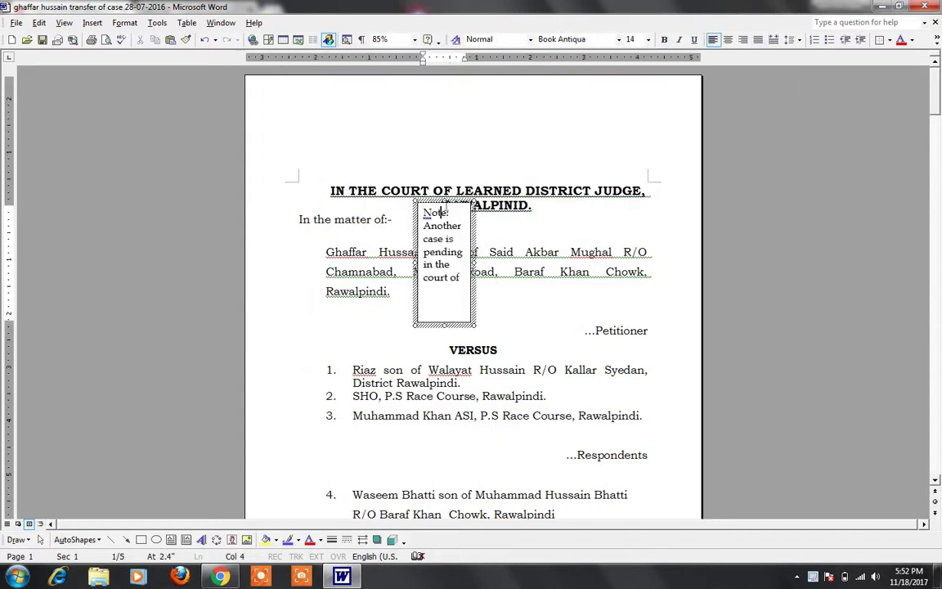
pyautogui.moveTo(441, 204); pyautogui.dragTo(280, 271)
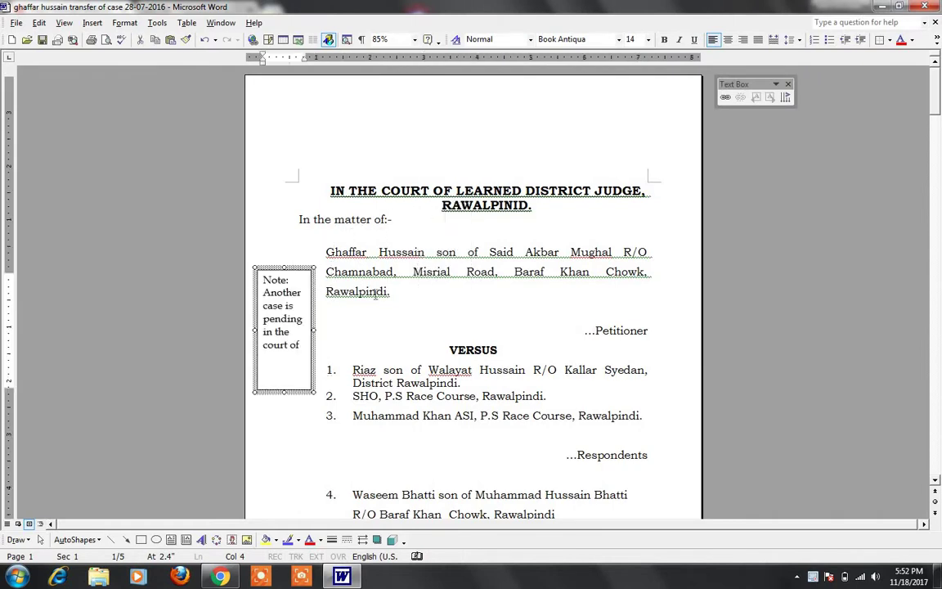
# - Bold the note text, break the line after 'Note:', and uppercase it to 'NOTE'
pyautogui.click(281, 318)
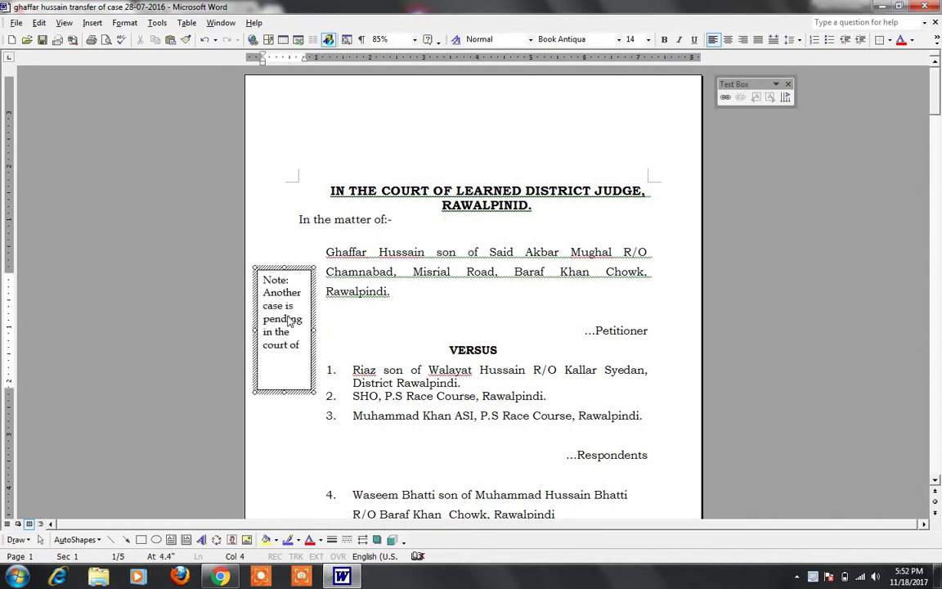
pyautogui.hotkey('ctrl', 'a')
pyautogui.hotkey('ctrl', 'b')
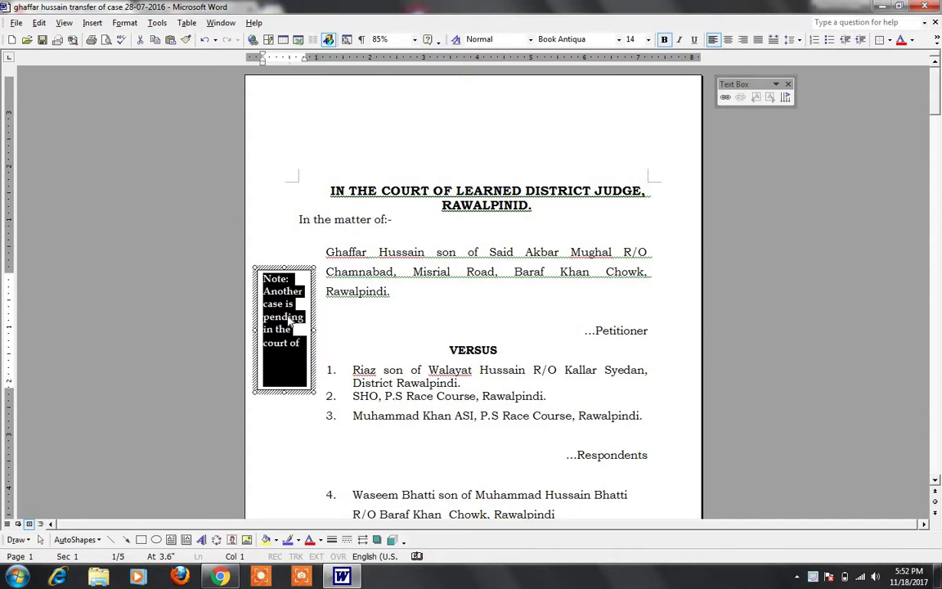
pyautogui.hotkey('ctrl', 'u')
pyautogui.click(286, 291)
pyautogui.click(263, 291)
pyautogui.press('Return')
pyautogui.click(263, 278)
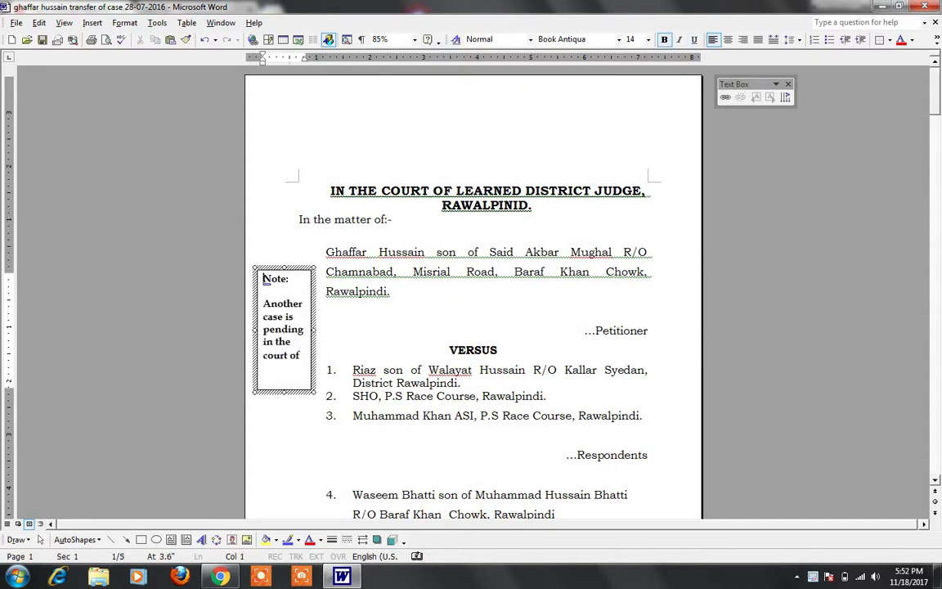
pyautogui.hotkey('ctrl', 'shift', 'Right')
pyautogui.hotkey('shift', 'F3')
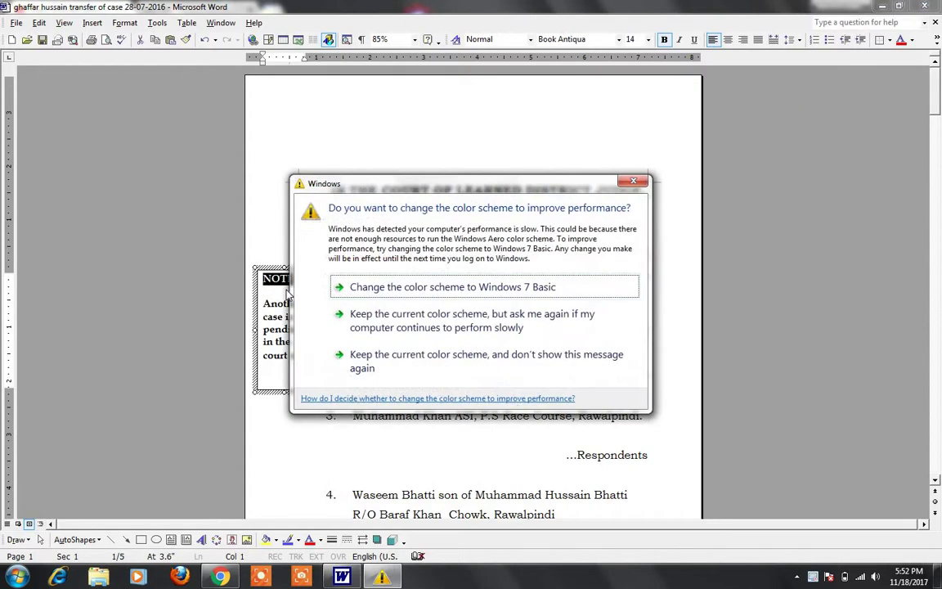
# - Delete the NOTE text box from the first page
pyautogui.click(632, 181)
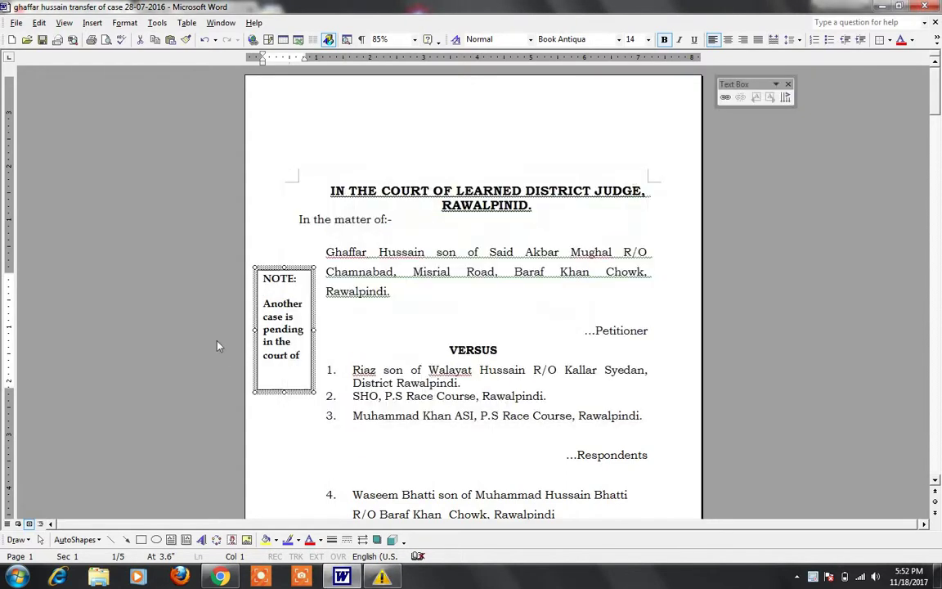
pyautogui.click(279, 329)
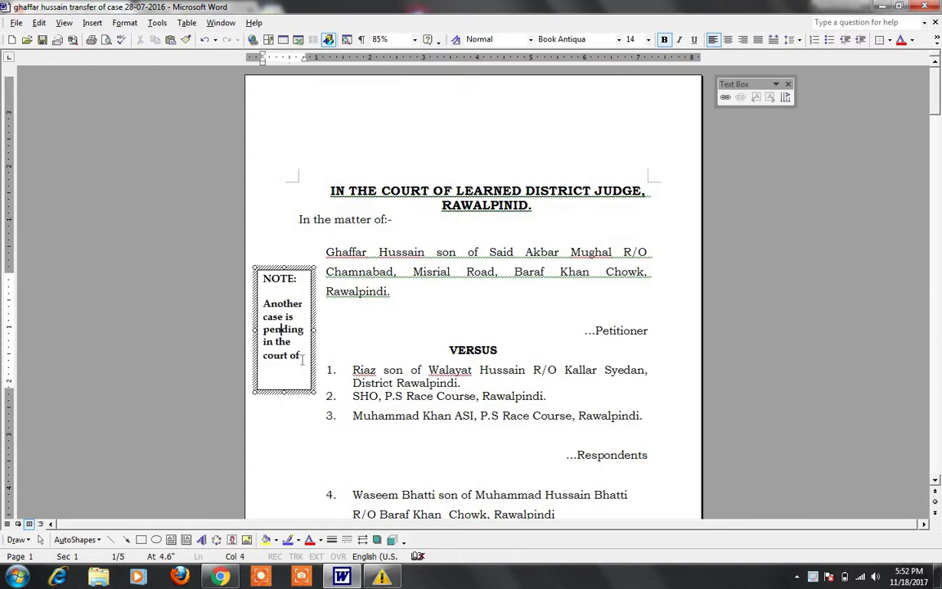
pyautogui.scroll(-1, 333, 320)
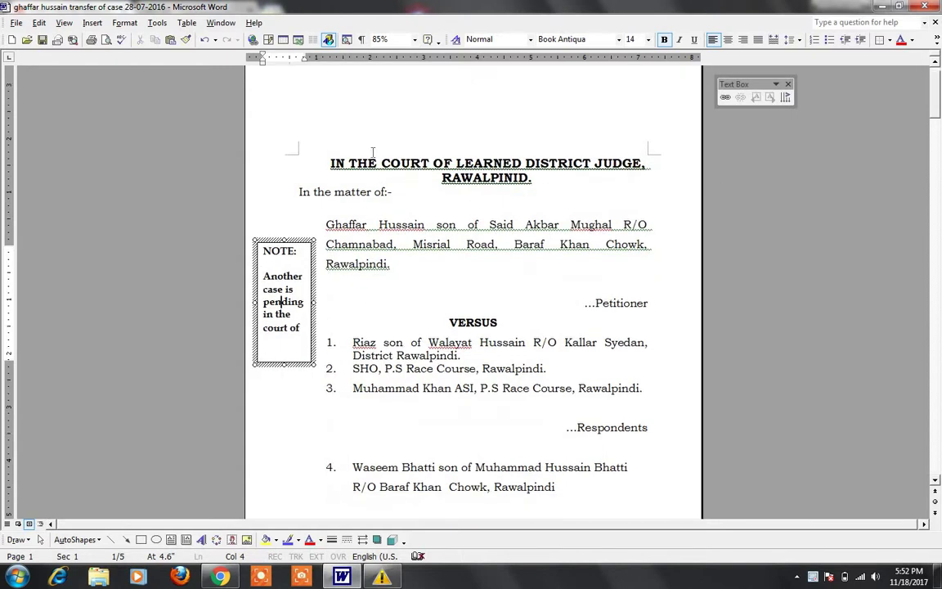
pyautogui.moveTo(296, 236); pyautogui.dragTo(292, 99)
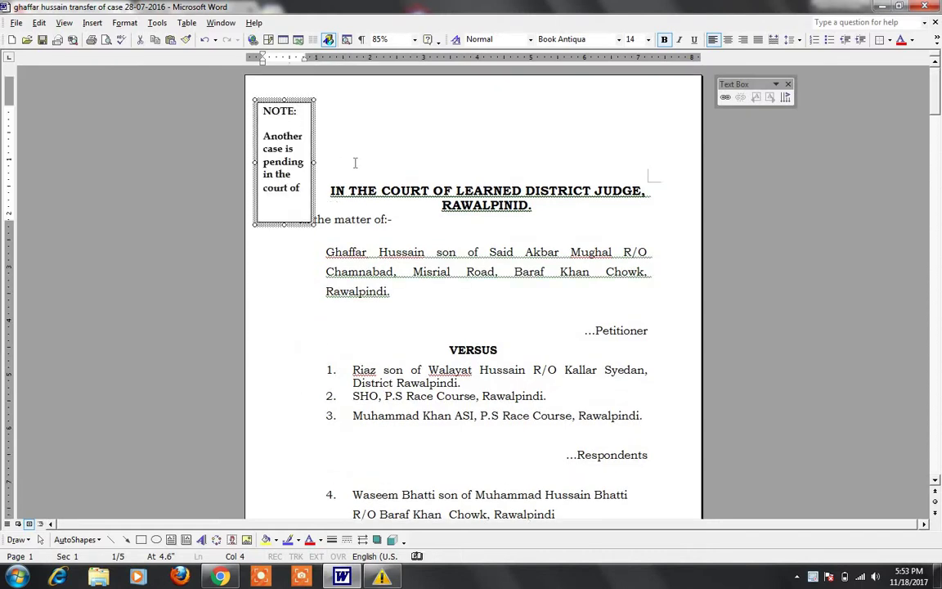
pyautogui.scroll(-1, 353, 160)
pyautogui.hotkey('ctrl', 'z')
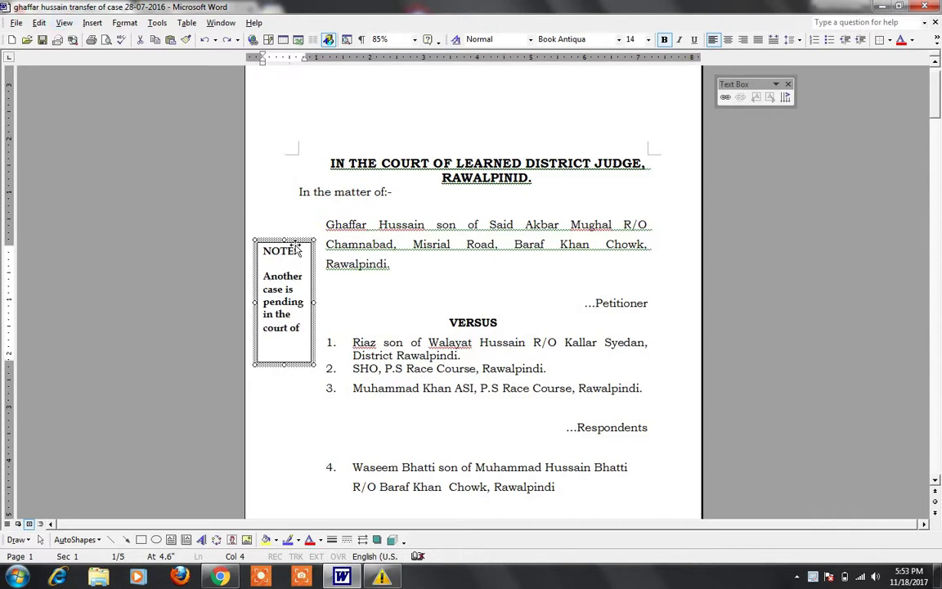
pyautogui.press('Delete')
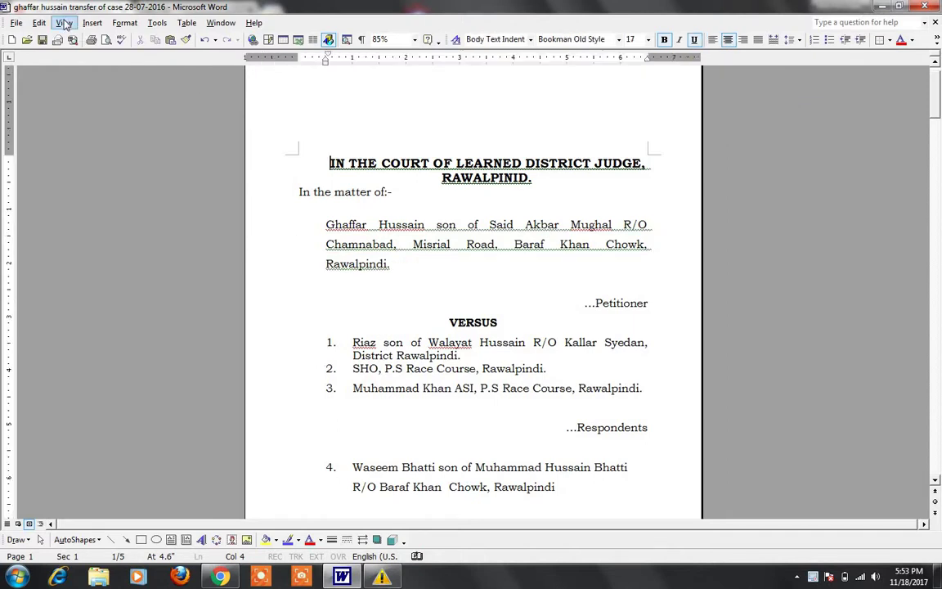
# - Insert a vertical text box in the drawing canvas and fill it with random sample letters
pyautogui.click(91, 22)
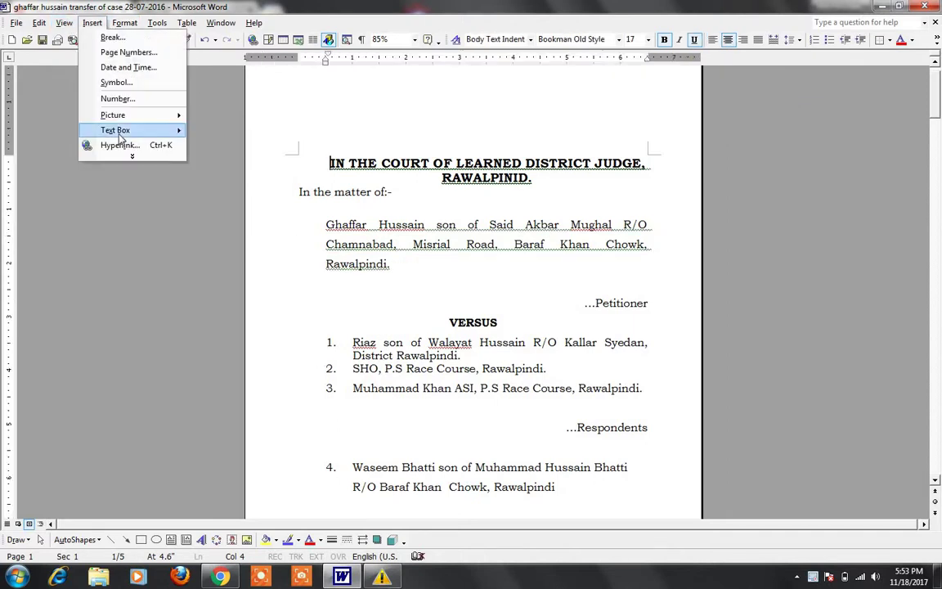
pyautogui.moveTo(131, 132)
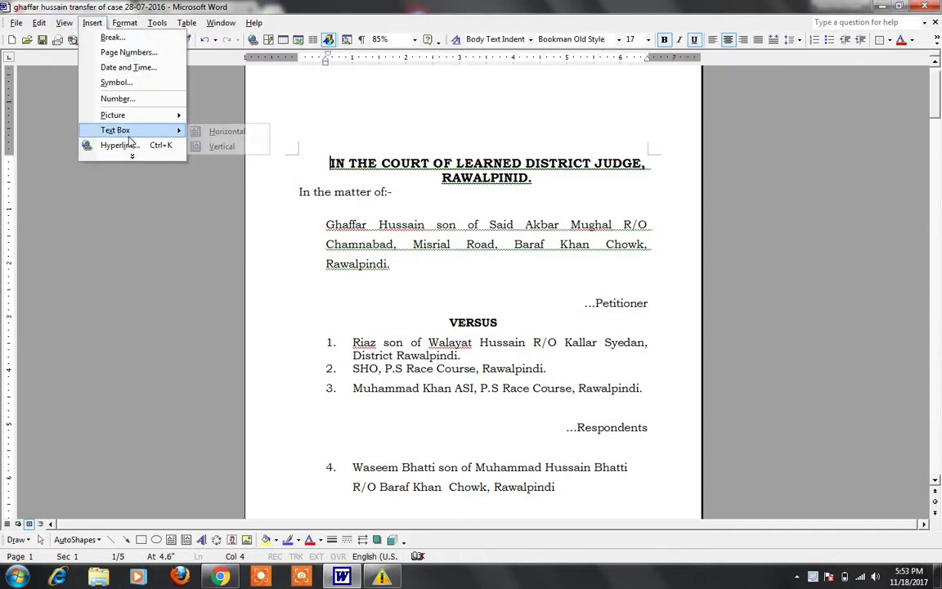
pyautogui.click(221, 146)
pyautogui.click(498, 273)
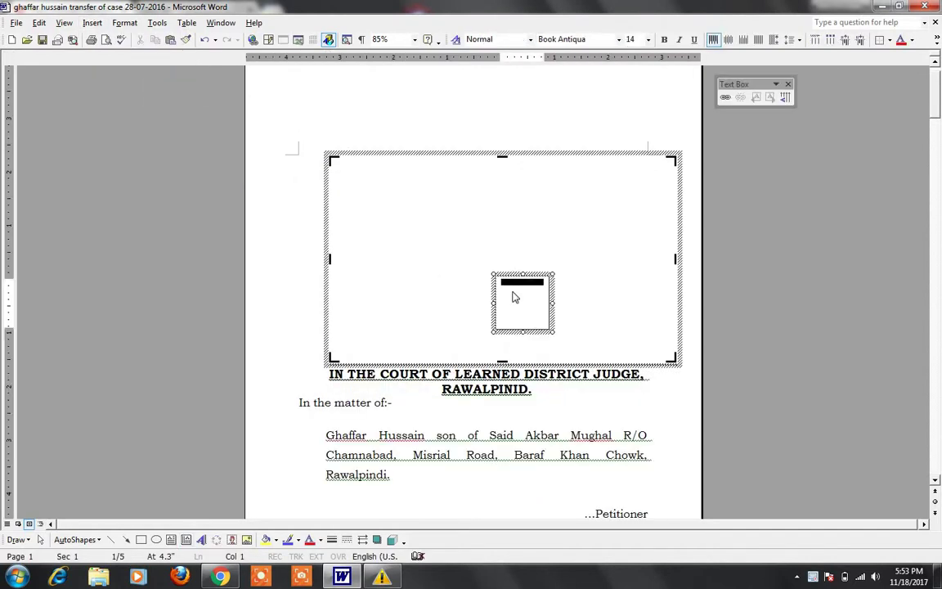
pyautogui.write('fasfdsa')
pyautogui.write('ljadljsfldjaldljjalk')
# - Delete the drawing canvas, then undo to restore the vertical text box
pyautogui.click(572, 374)
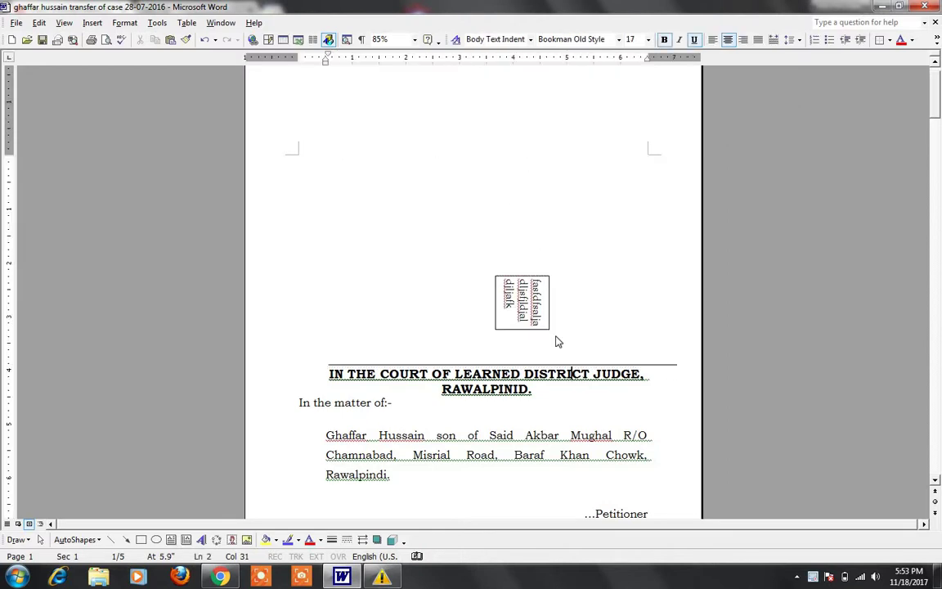
pyautogui.click(546, 323)
pyautogui.click(546, 161)
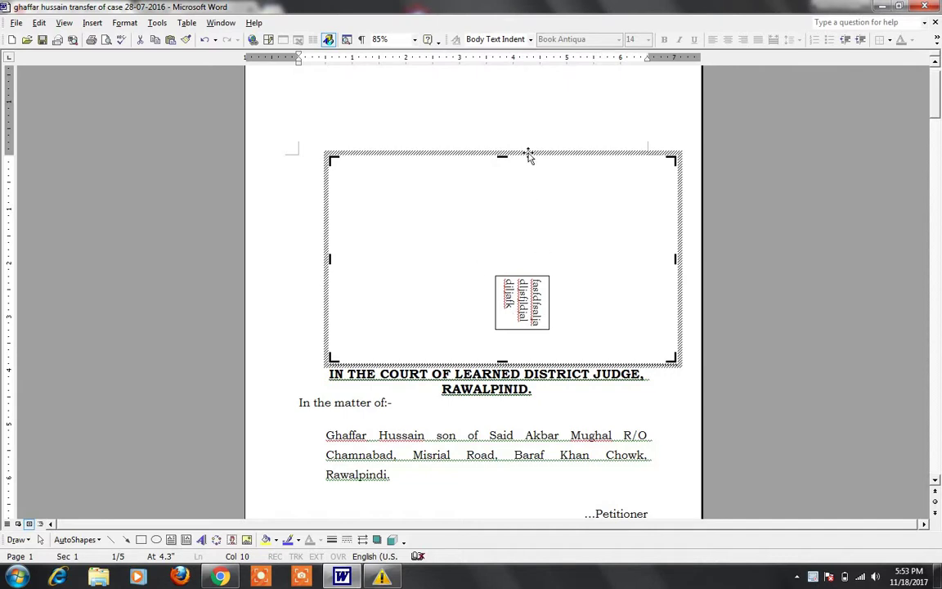
pyautogui.press('Delete')
pyautogui.hotkey('ctrl', 'z')
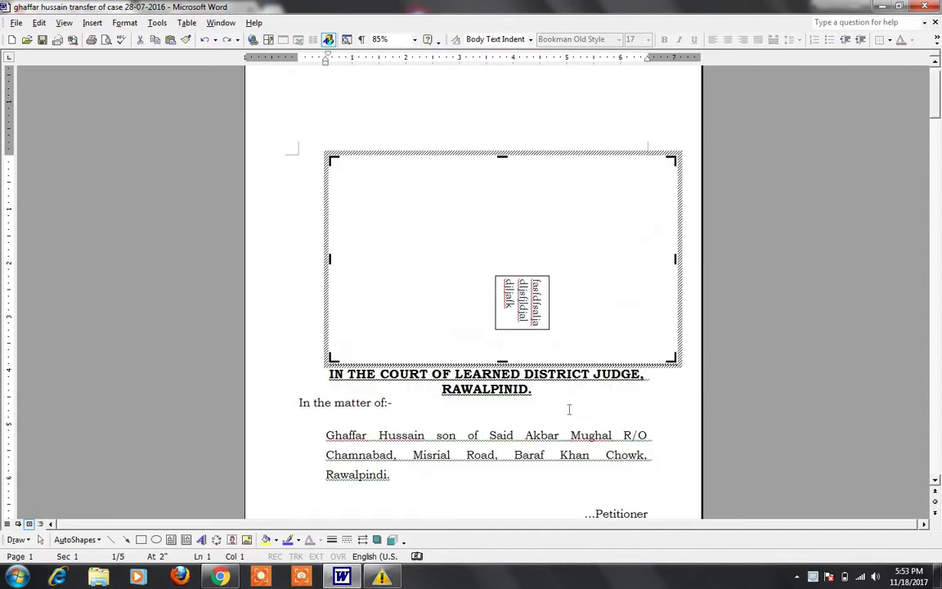
pyautogui.hotkey('ctrl', 'z')
pyautogui.hotkey('ctrl', 'z')
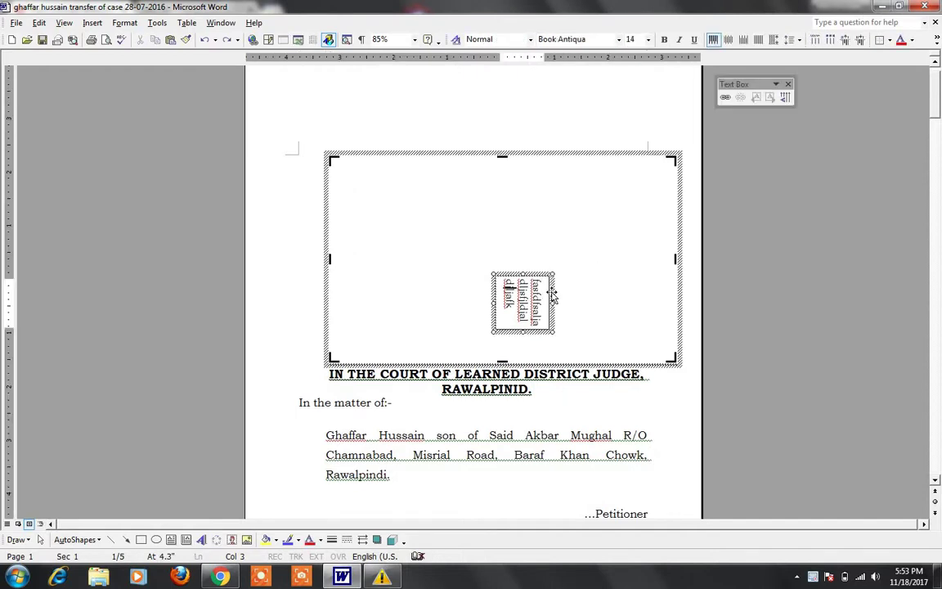
# - Move the vertical text box to the top-left corner, delete the empty canvas, and select its text
pyautogui.click(543, 289)
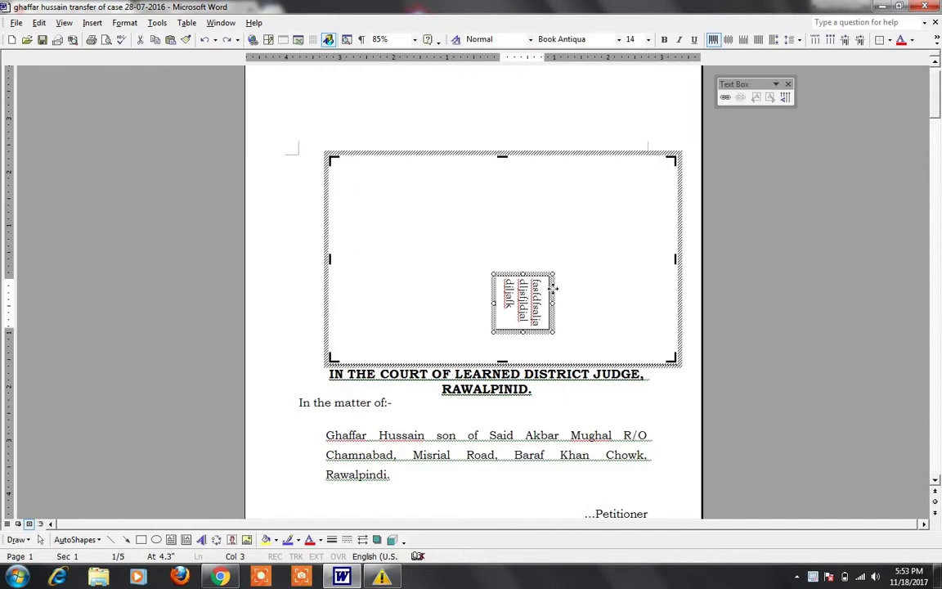
pyautogui.click(553, 289)
pyautogui.moveTo(551, 289); pyautogui.dragTo(343, 101)
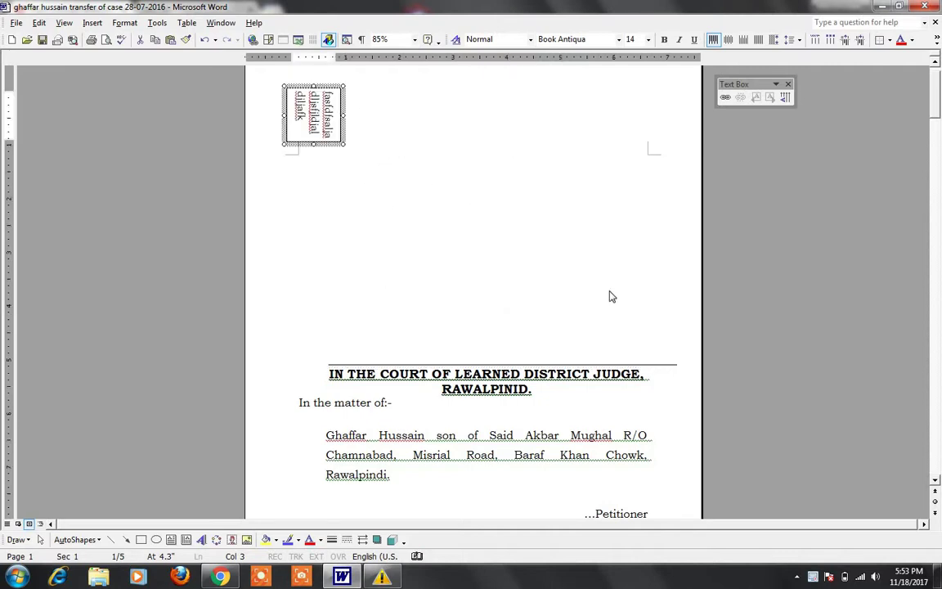
pyautogui.click(498, 224)
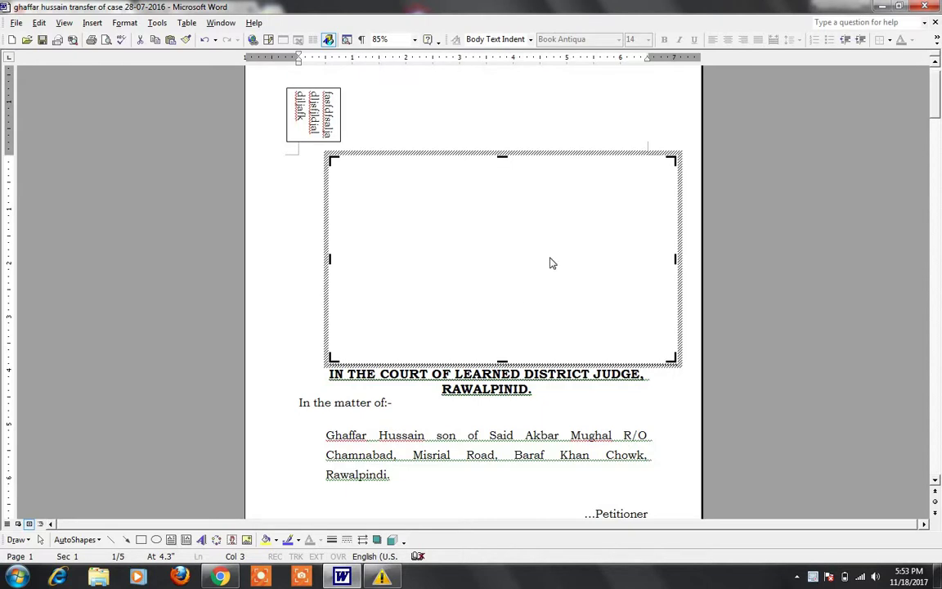
pyautogui.press('Delete')
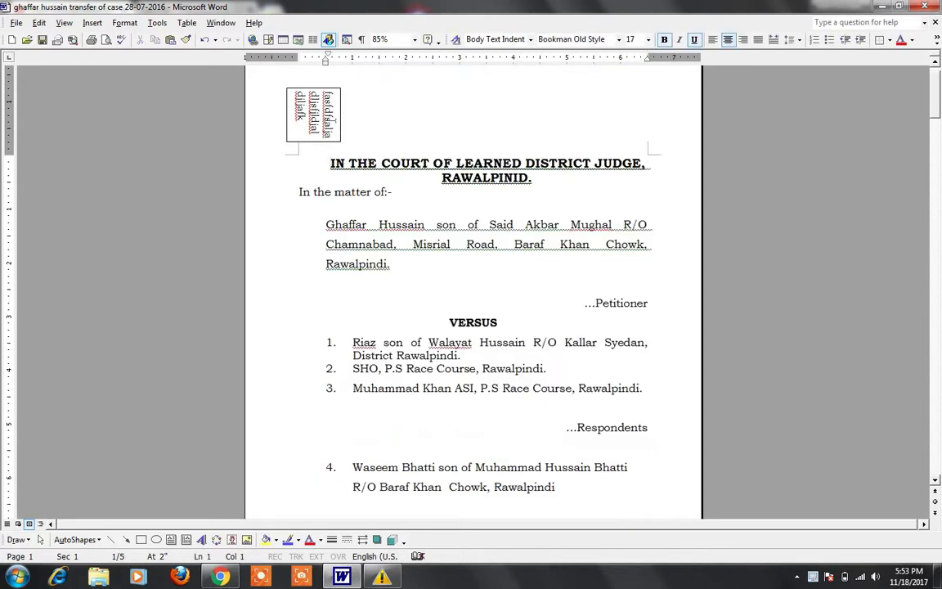
pyautogui.tripleClick(315, 111)
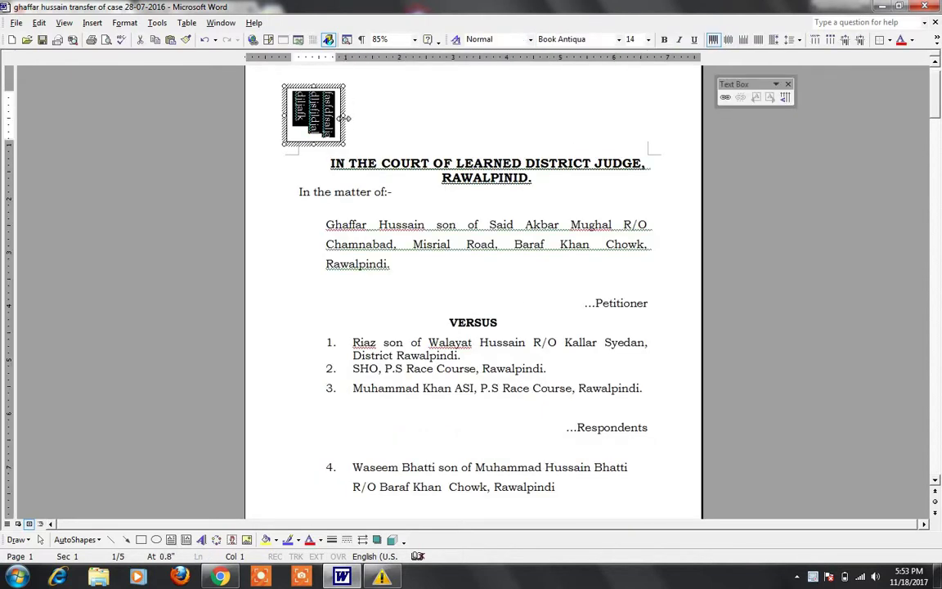